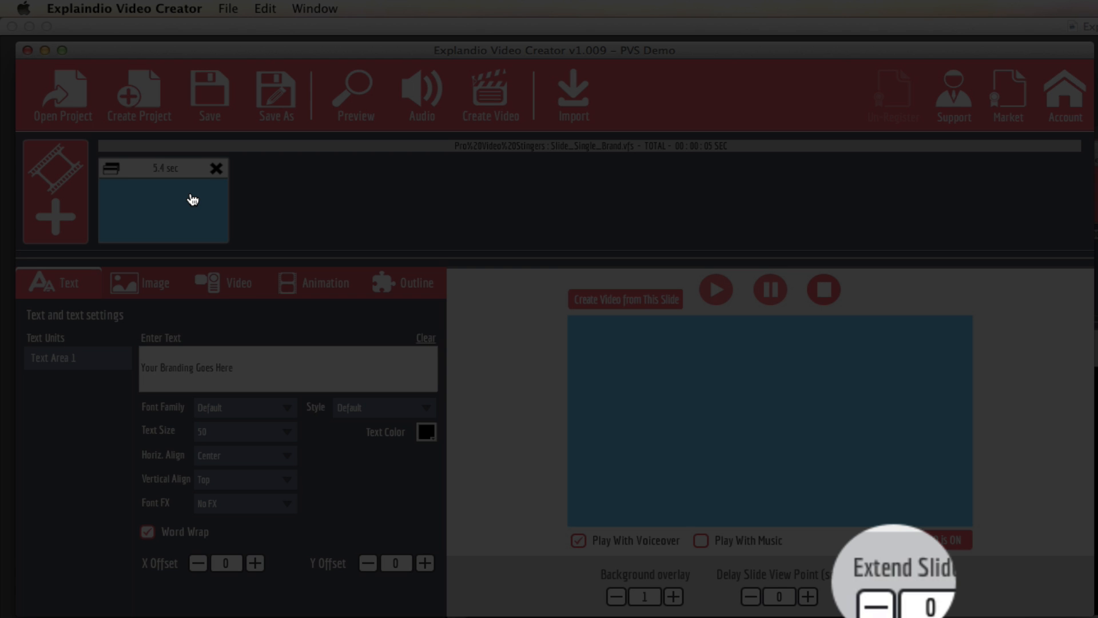
# - Load the "Thanks for Watching" forest stinger video into Video Area 1 of the slide
pyautogui.click(224, 282)
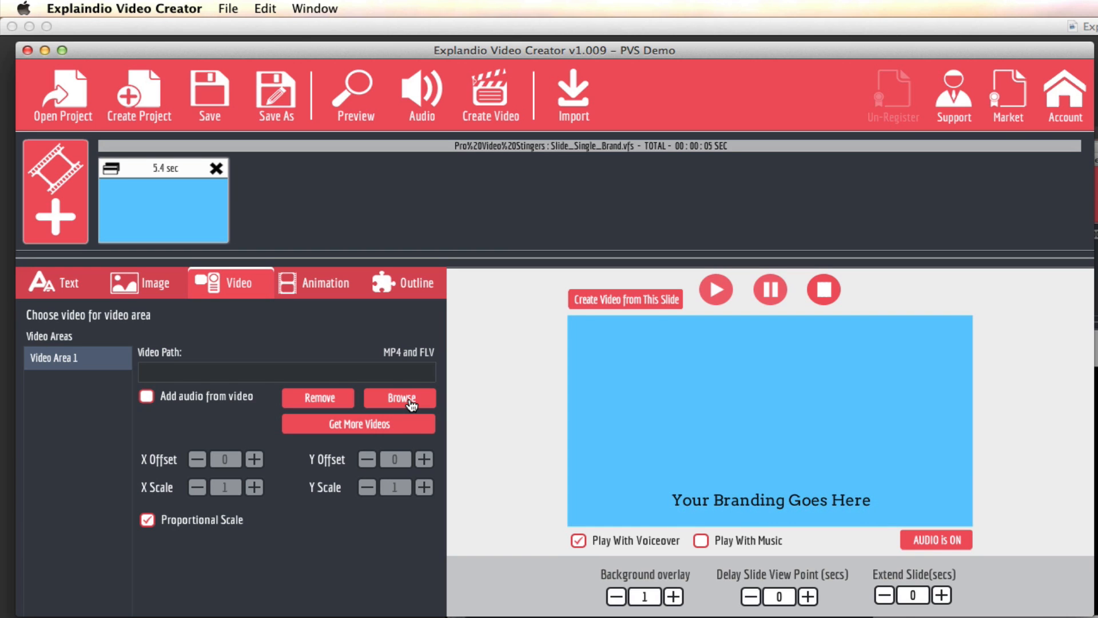
pyautogui.click(410, 403)
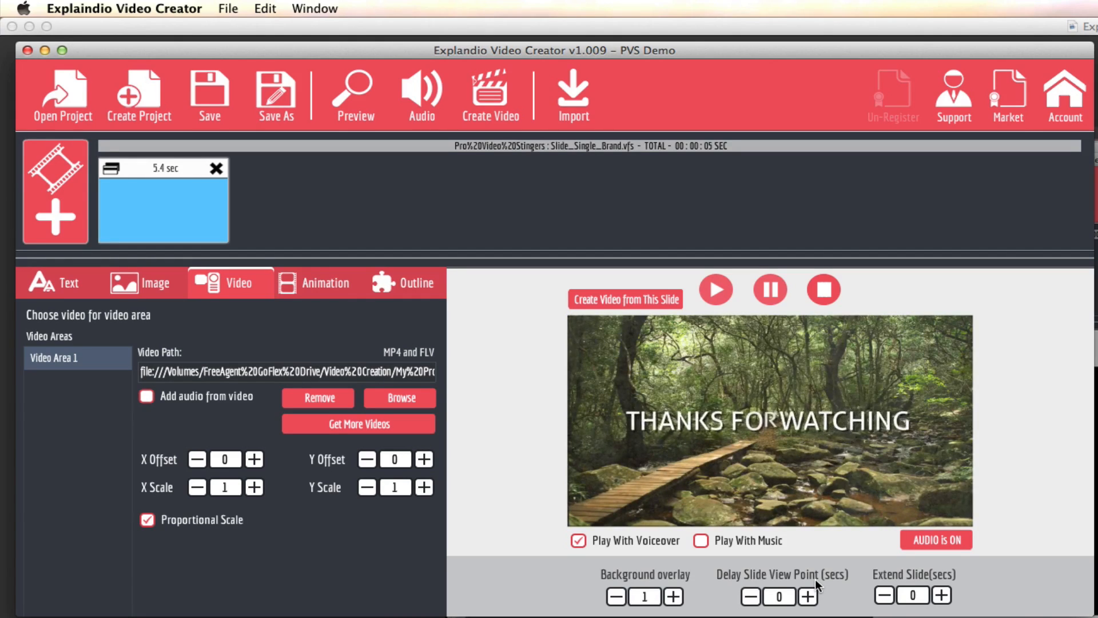
# - Set the slide's view point delay to 3 seconds and extend the slide by 5 seconds
pyautogui.click(807, 597)
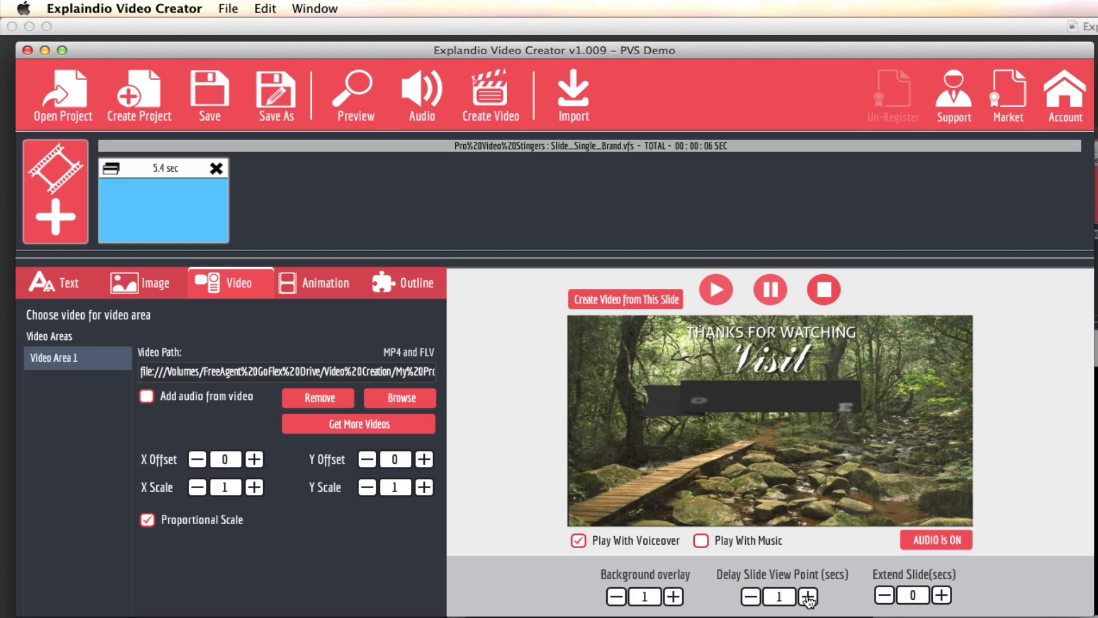
pyautogui.click(808, 597)
pyautogui.click(807, 596)
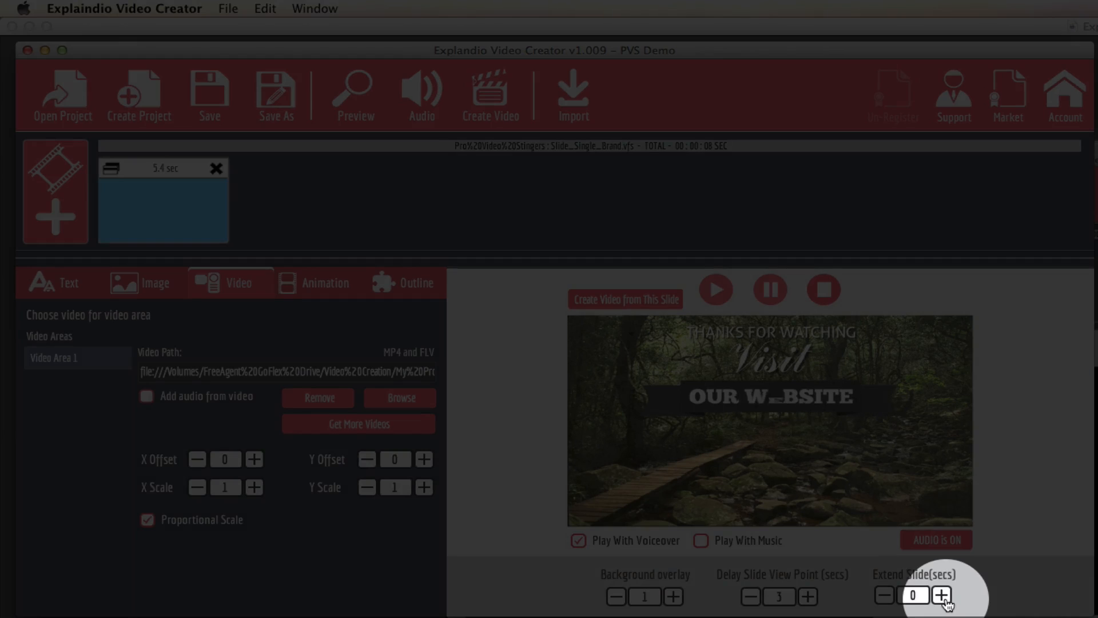
pyautogui.click(940, 596)
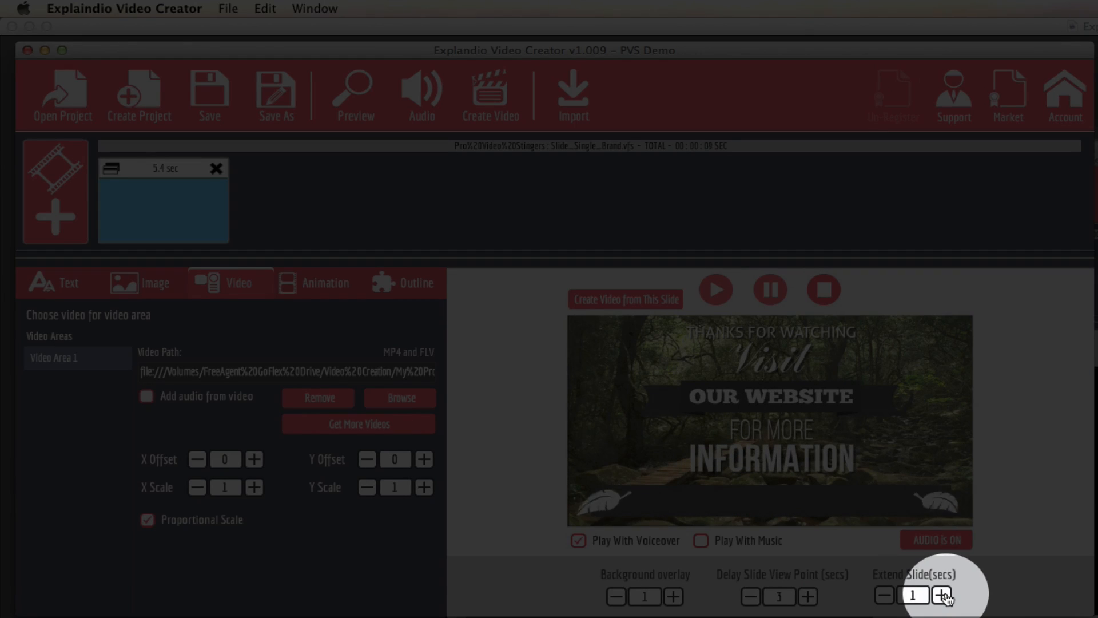
pyautogui.click(940, 595)
pyautogui.click(941, 595)
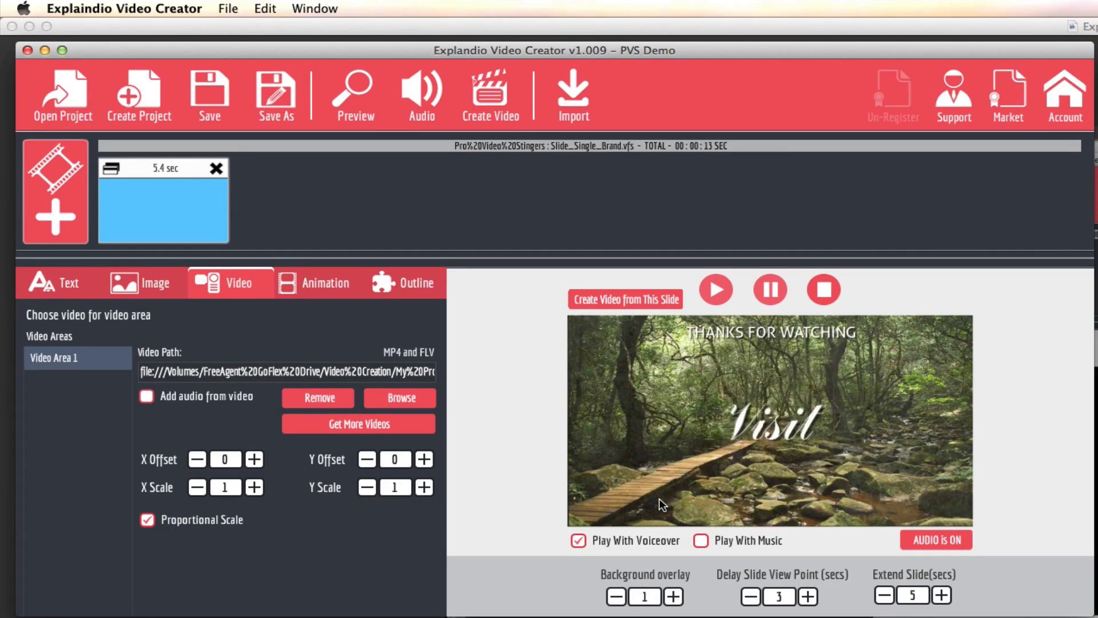
# - Change the text color of Text Area 1 to white (#ffffff)
pyautogui.click(76, 286)
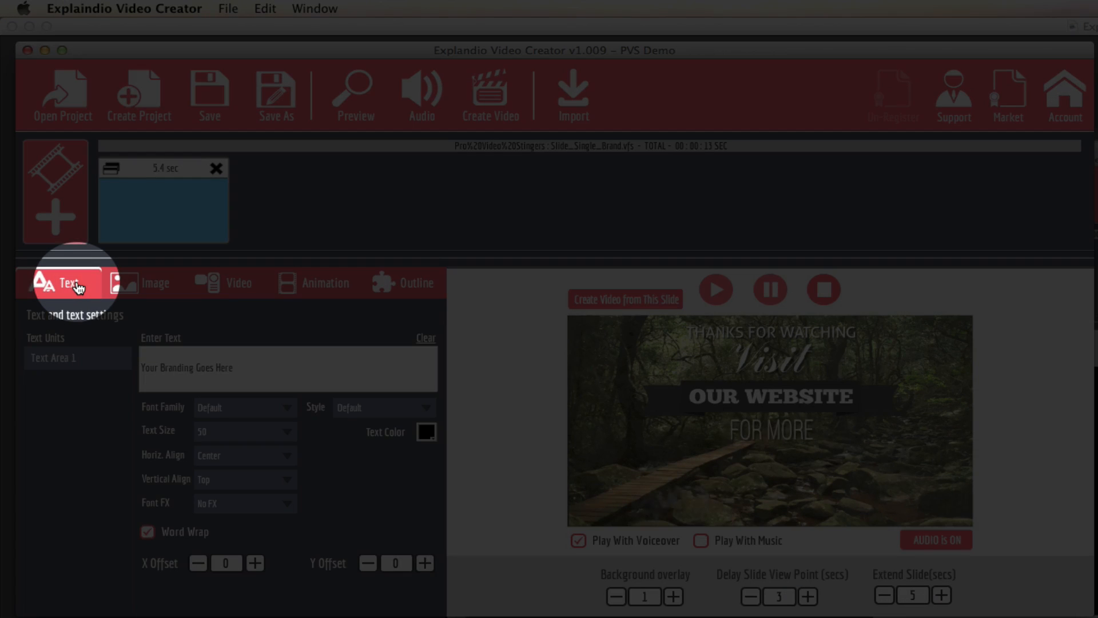
pyautogui.click(426, 432)
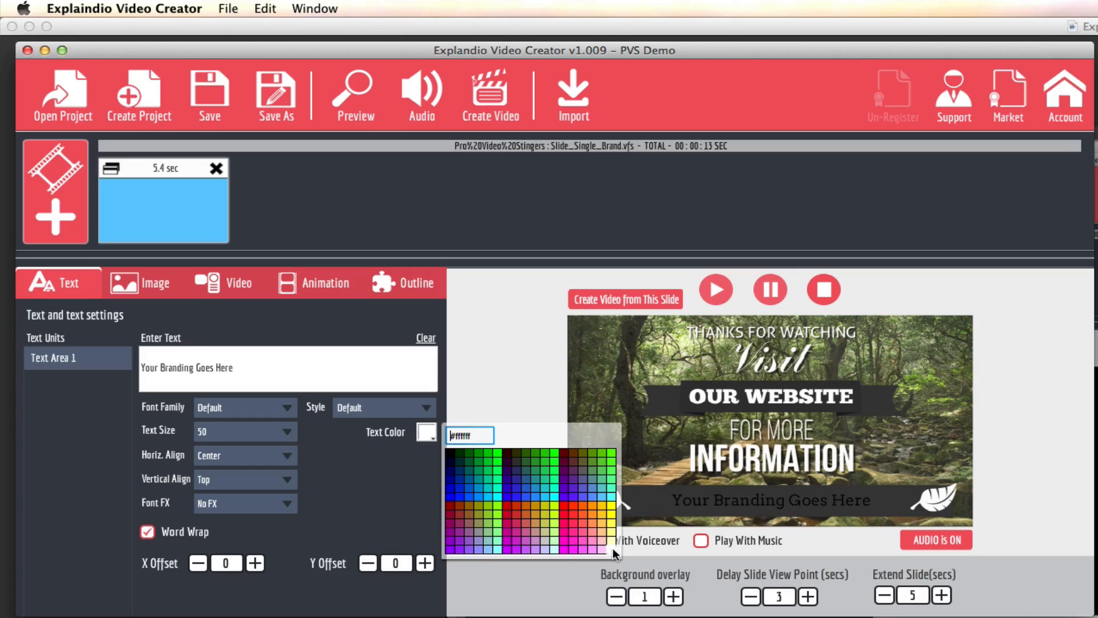
pyautogui.click(613, 548)
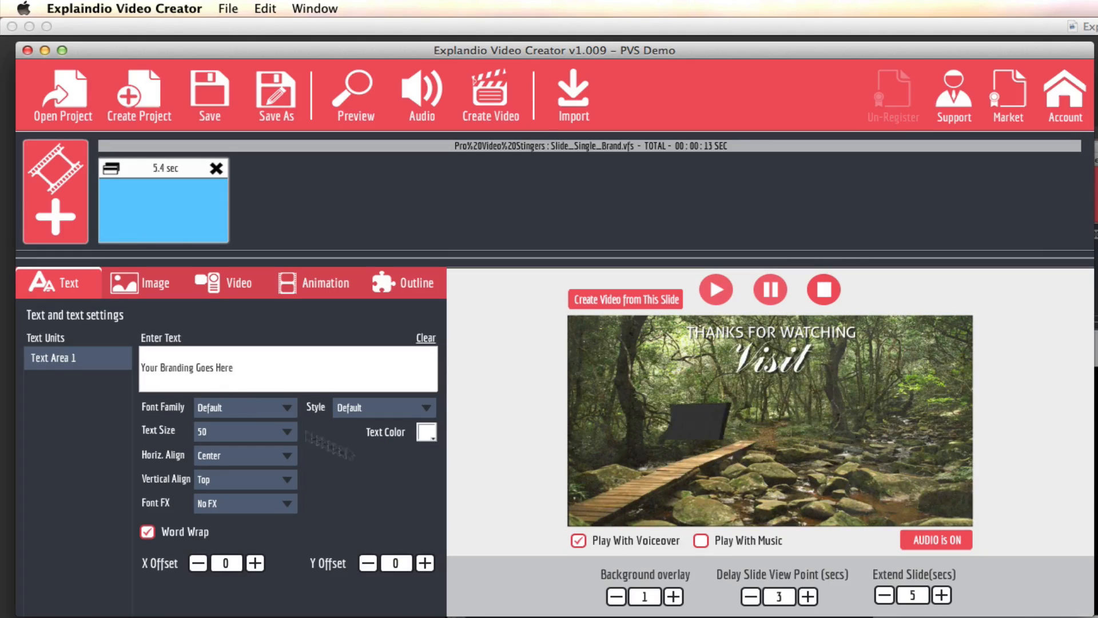
pyautogui.moveTo(245, 372); pyautogui.dragTo(140, 369)
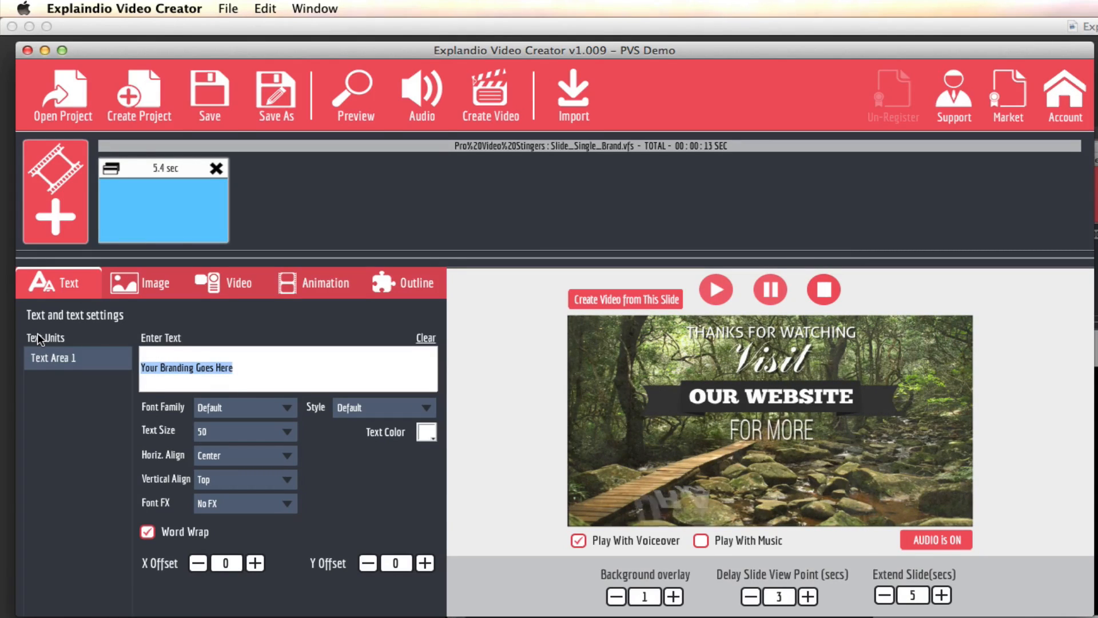
pyautogui.write('www')
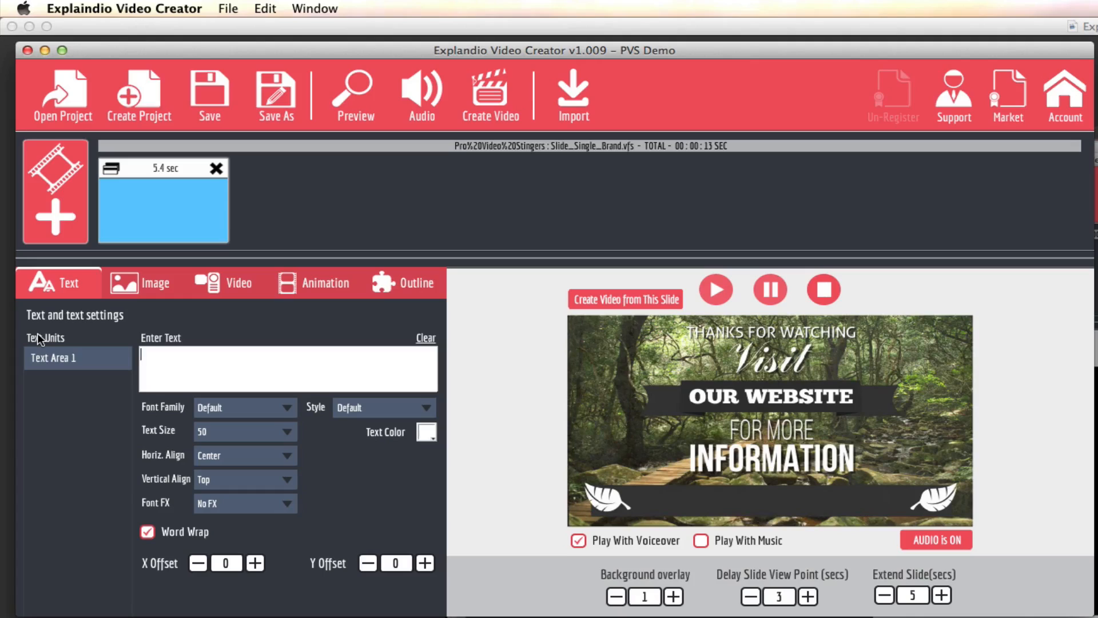
pyautogui.write('.YourWebsite')
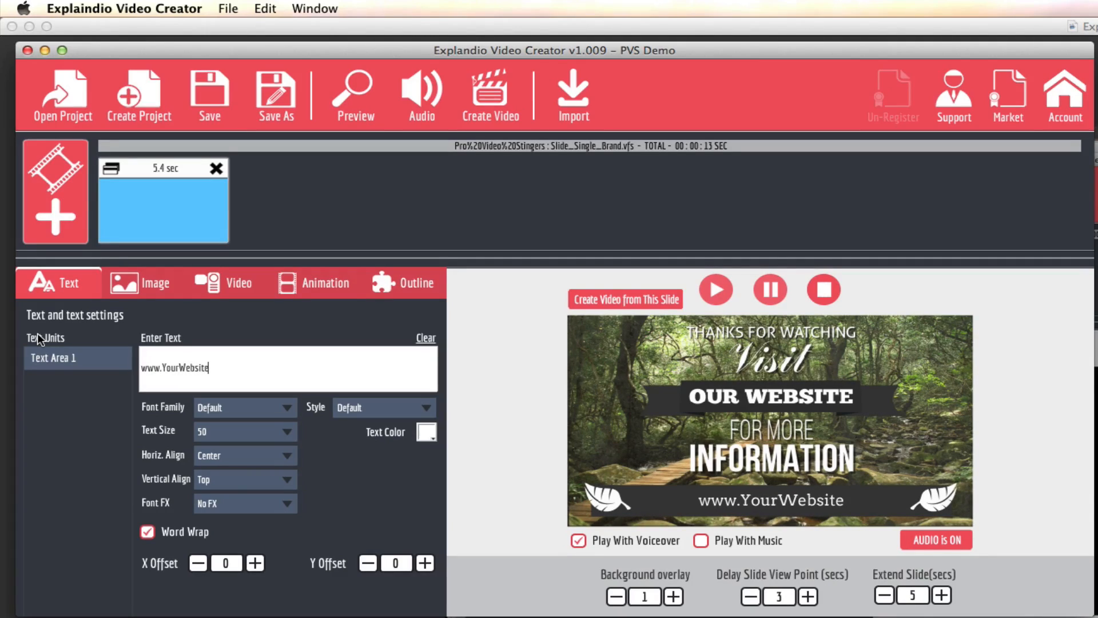
pyautogui.write('Here.com')
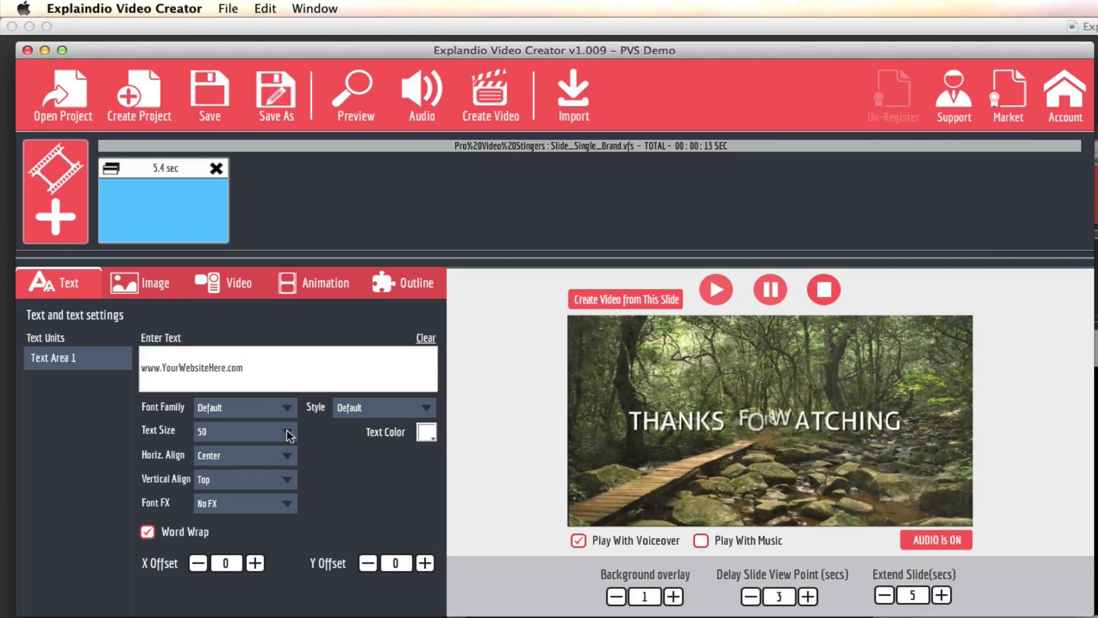
# - Set the text size of the website address to 55
pyautogui.click(286, 430)
pyautogui.scroll(-2, 251, 494)
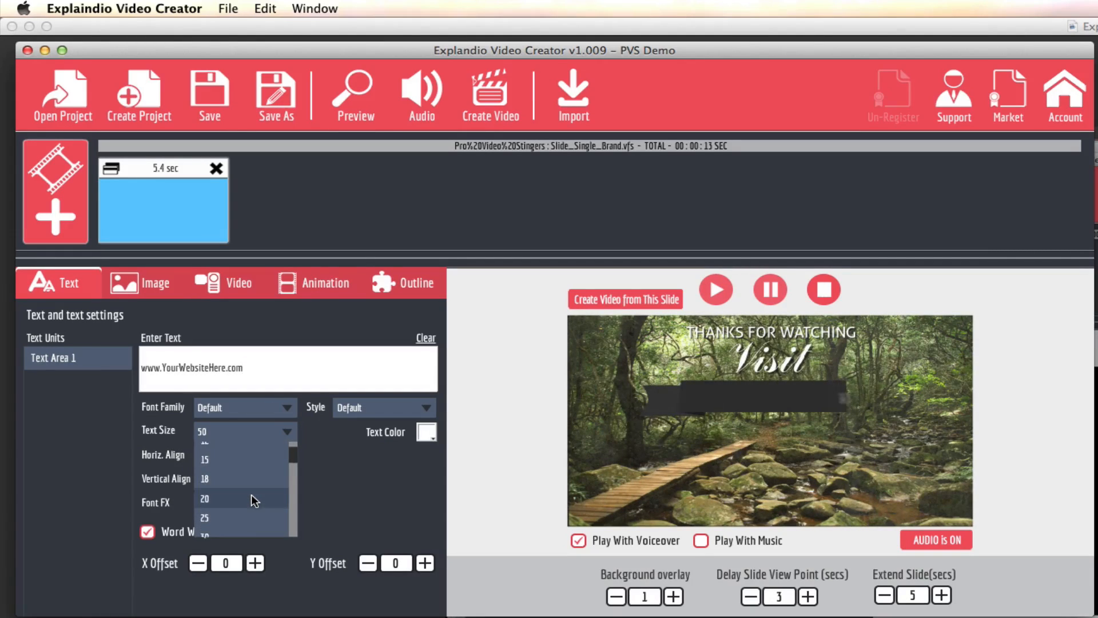
pyautogui.scroll(-5, 252, 494)
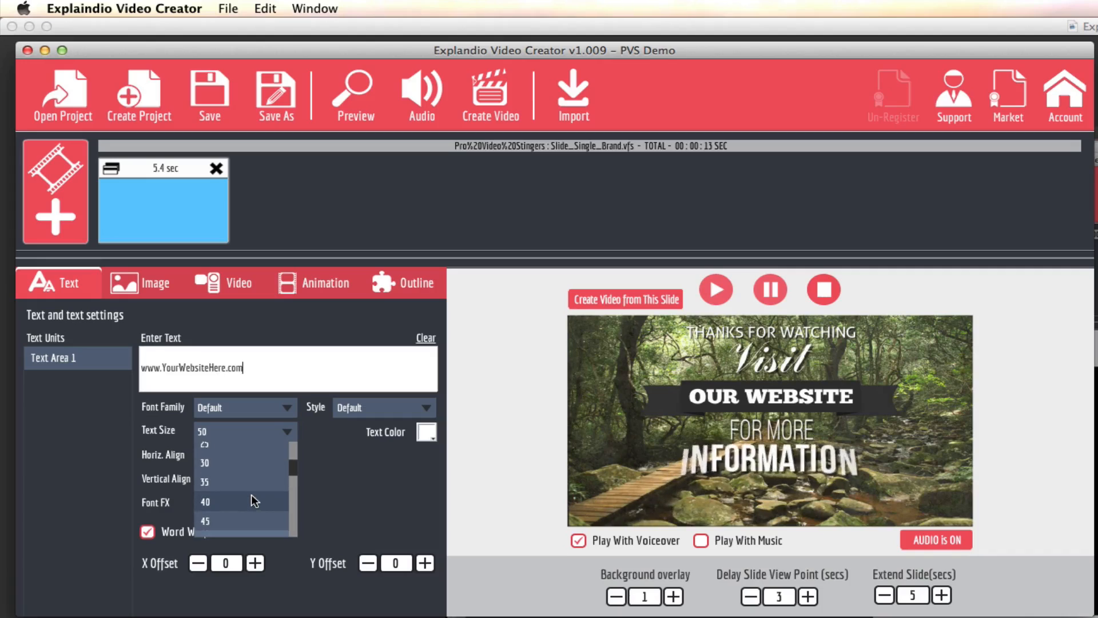
pyautogui.scroll(-2, 252, 494)
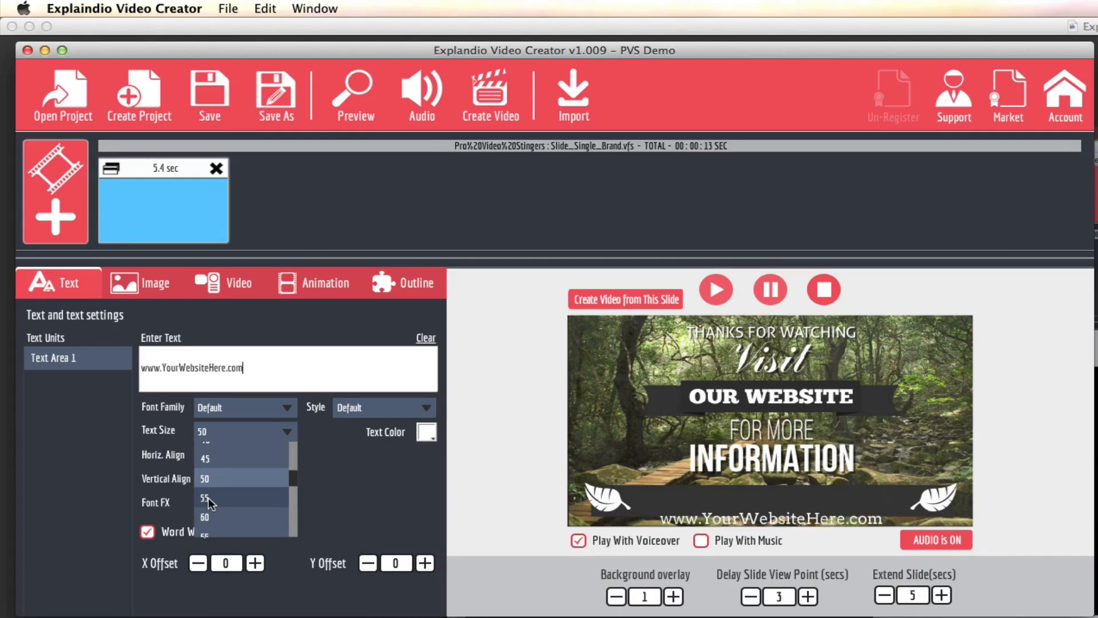
pyautogui.click(208, 497)
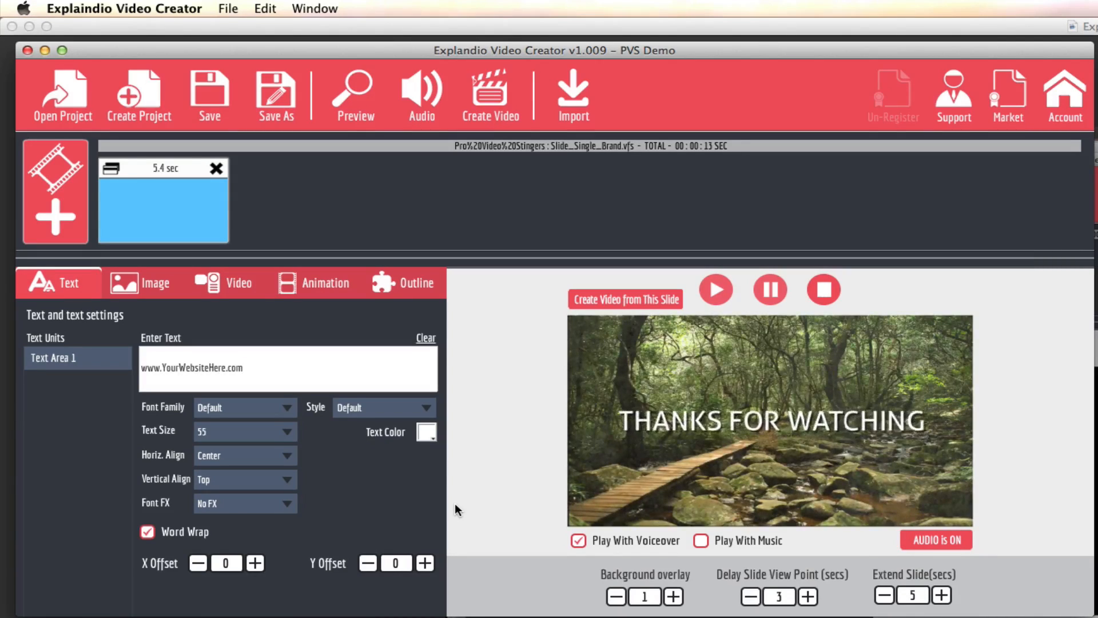
# - Set the website address to the Bree Serif font at text size 65
pyautogui.click(287, 407)
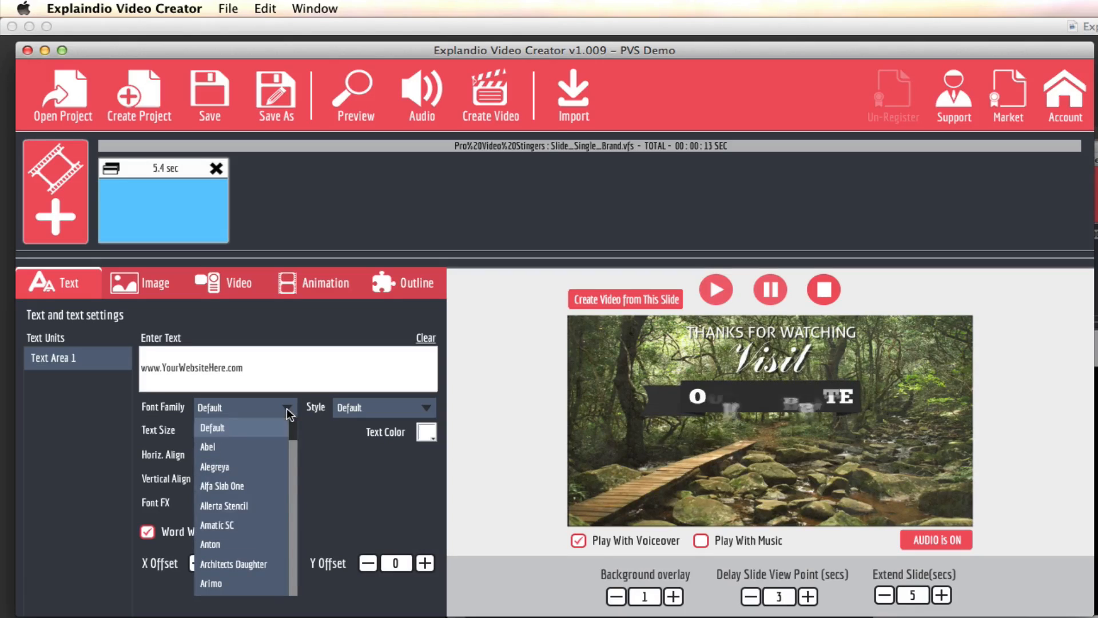
pyautogui.scroll(-3, 265, 496)
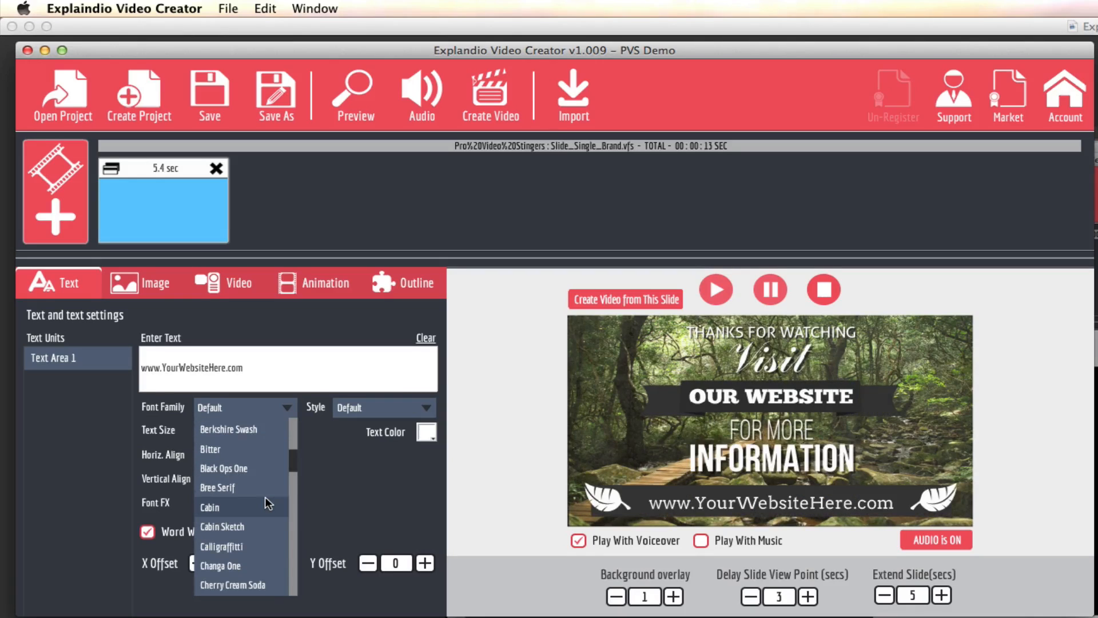
pyautogui.click(231, 487)
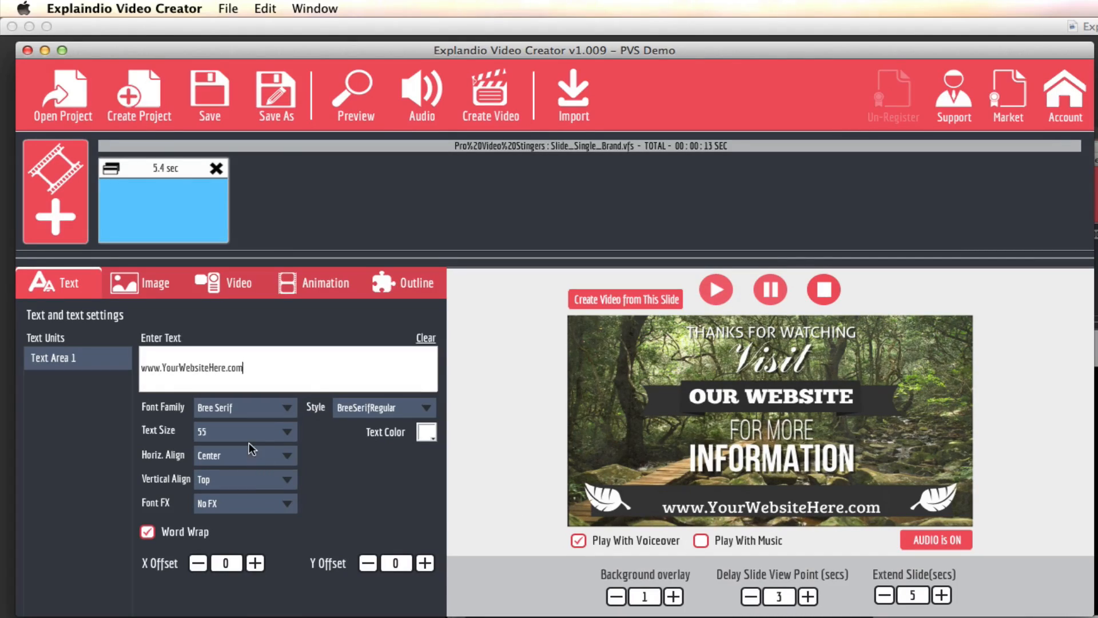
pyautogui.click(289, 431)
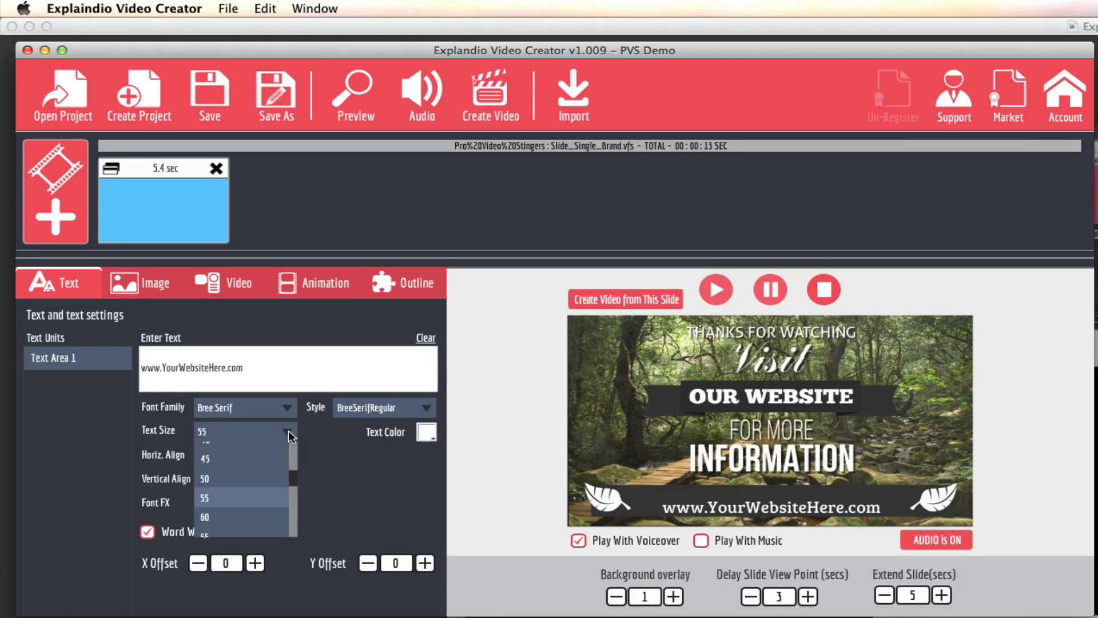
pyautogui.click(212, 525)
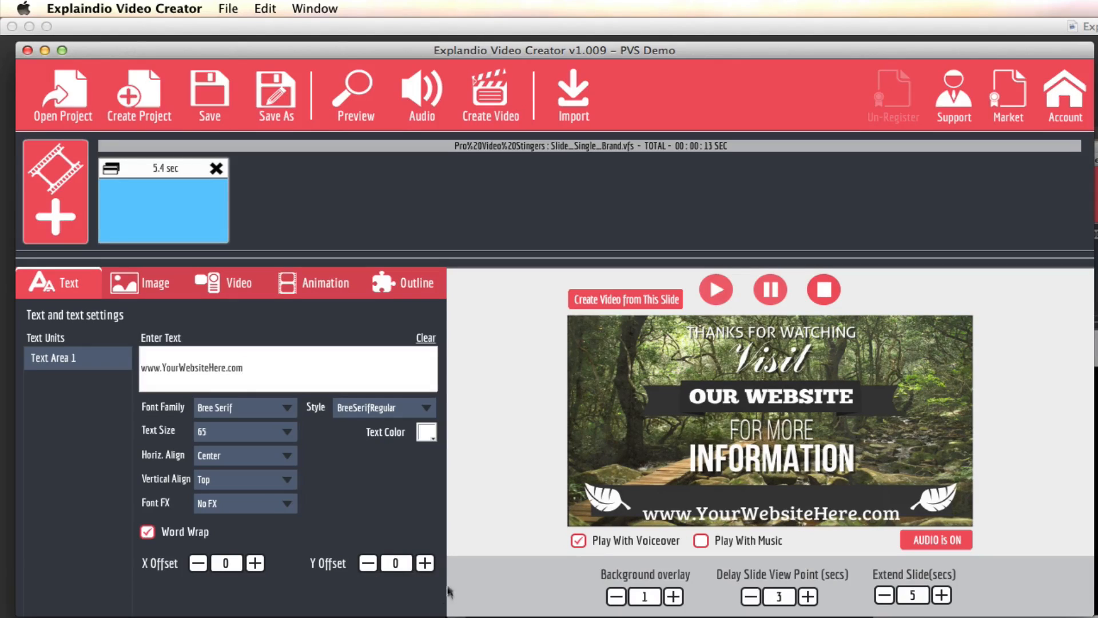
# - Adjust the website address vertically to a Y offset of -44 so it sits centered in the dark banner
pyautogui.click(425, 563)
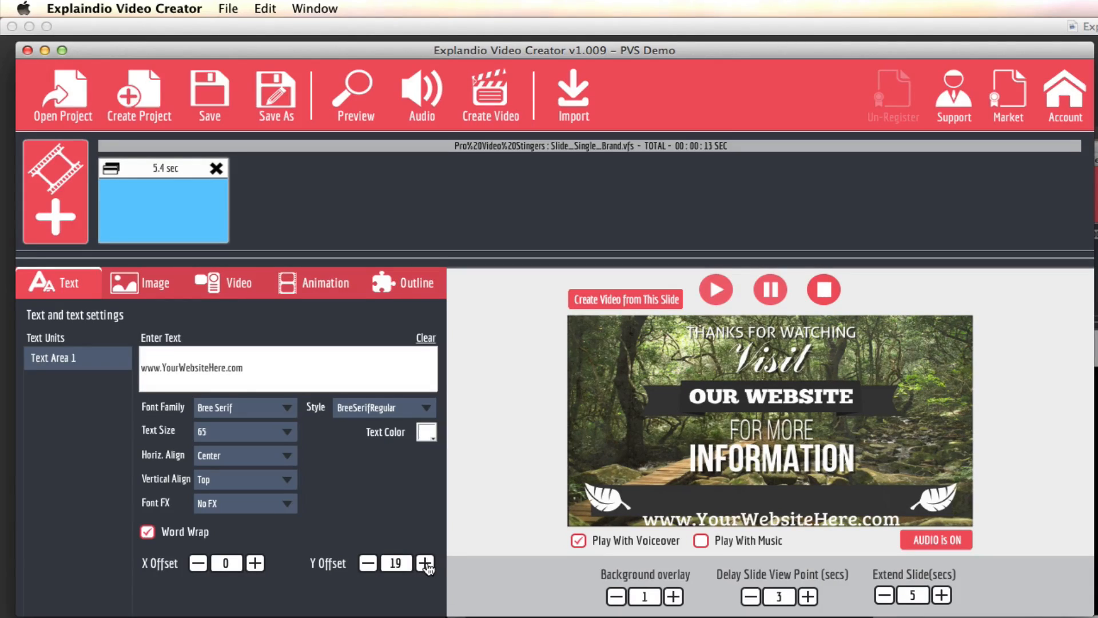
pyautogui.click(368, 564)
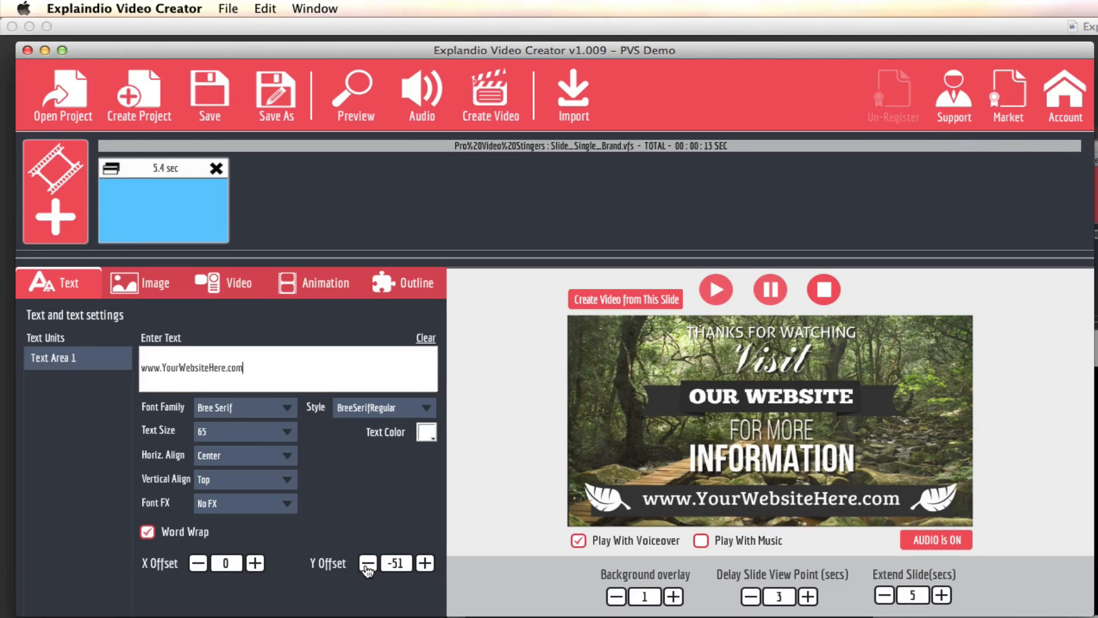
pyautogui.click(425, 563)
pyautogui.click(425, 563)
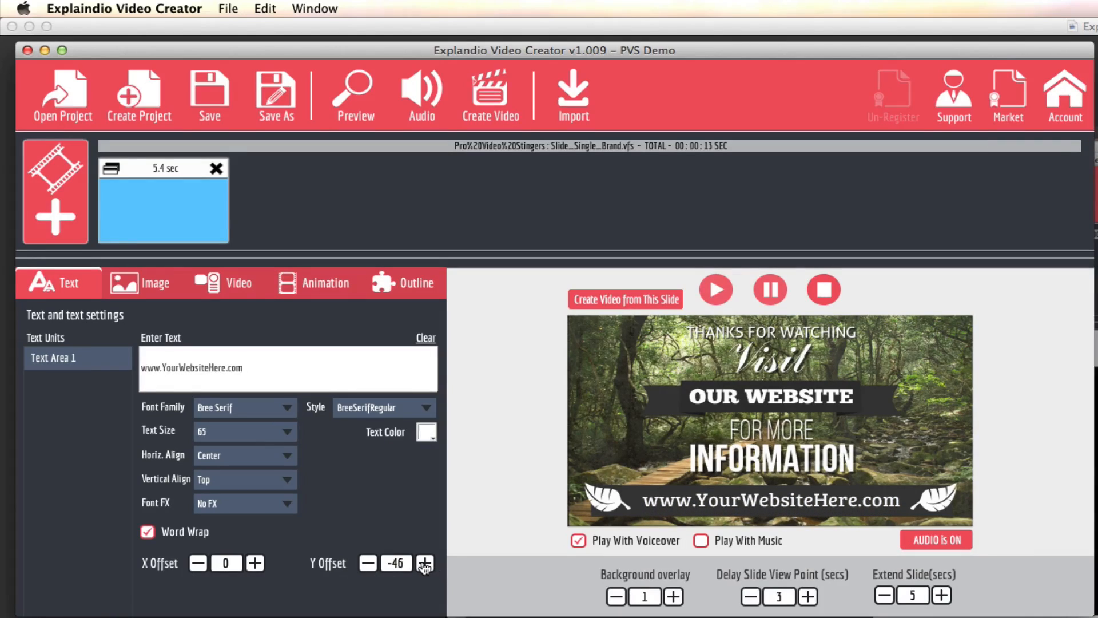
pyautogui.click(425, 563)
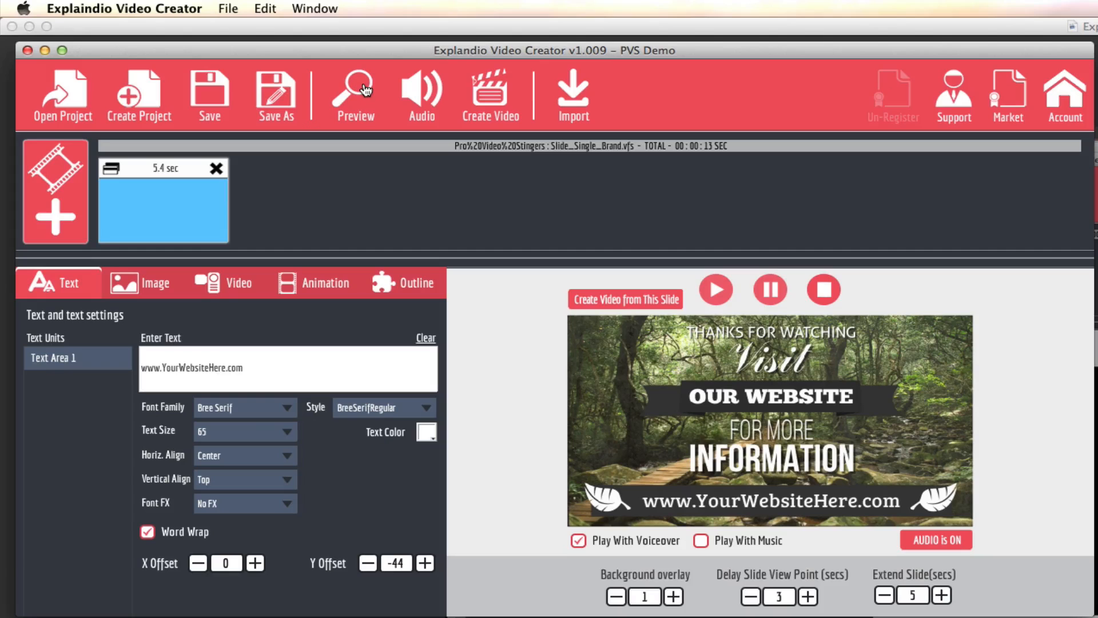
# - Preview the project before and after reducing the slide's view point delay to 2 seconds, closing each preview
pyautogui.click(367, 90)
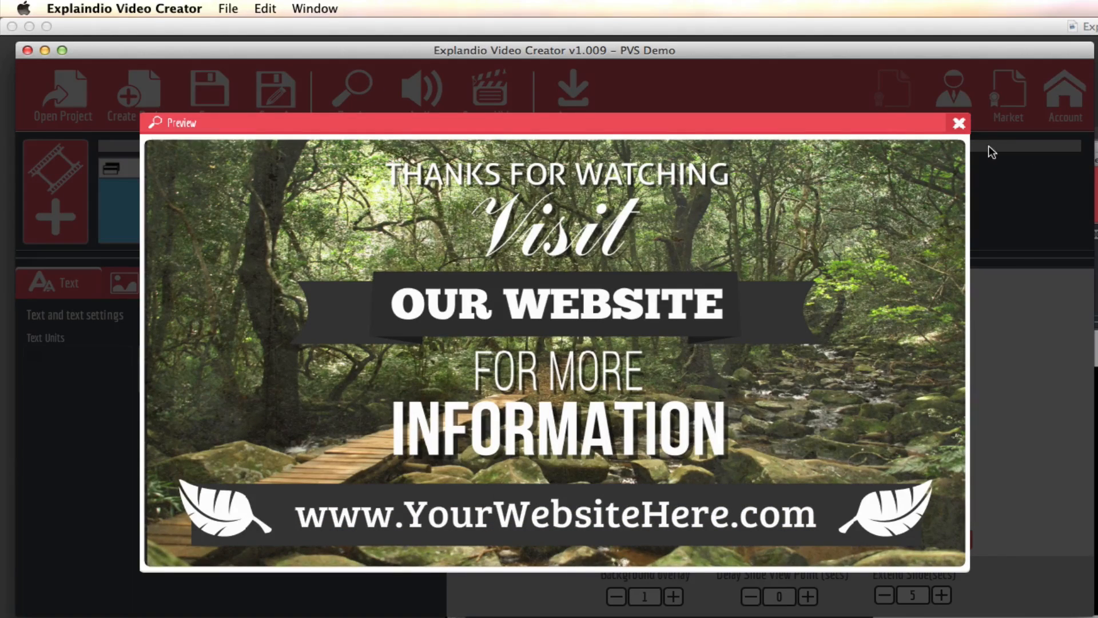
pyautogui.click(959, 125)
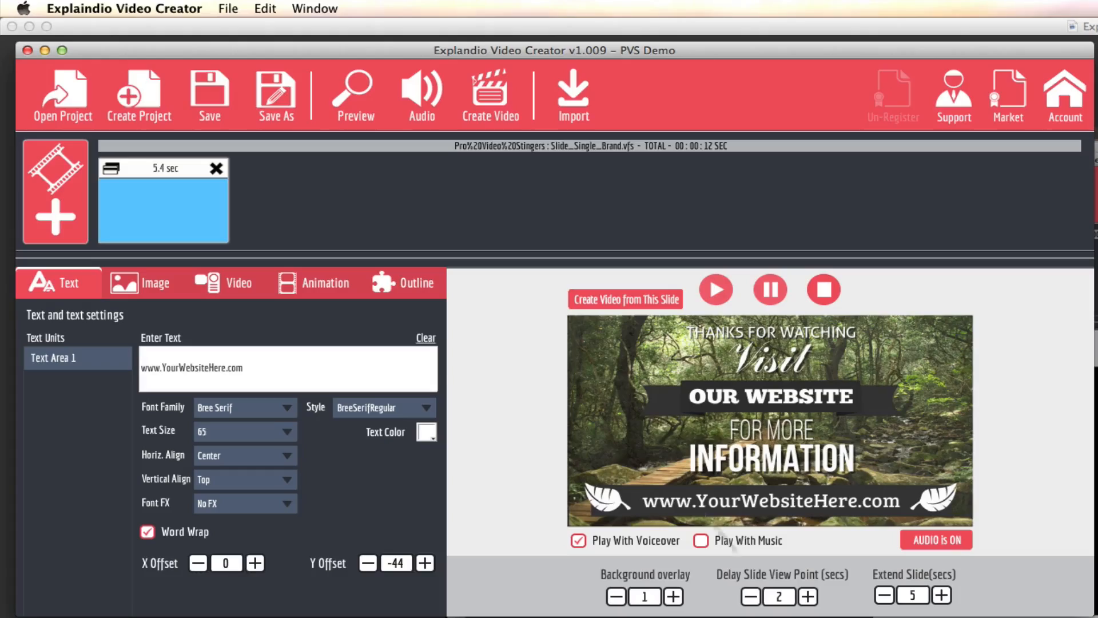
pyautogui.click(353, 95)
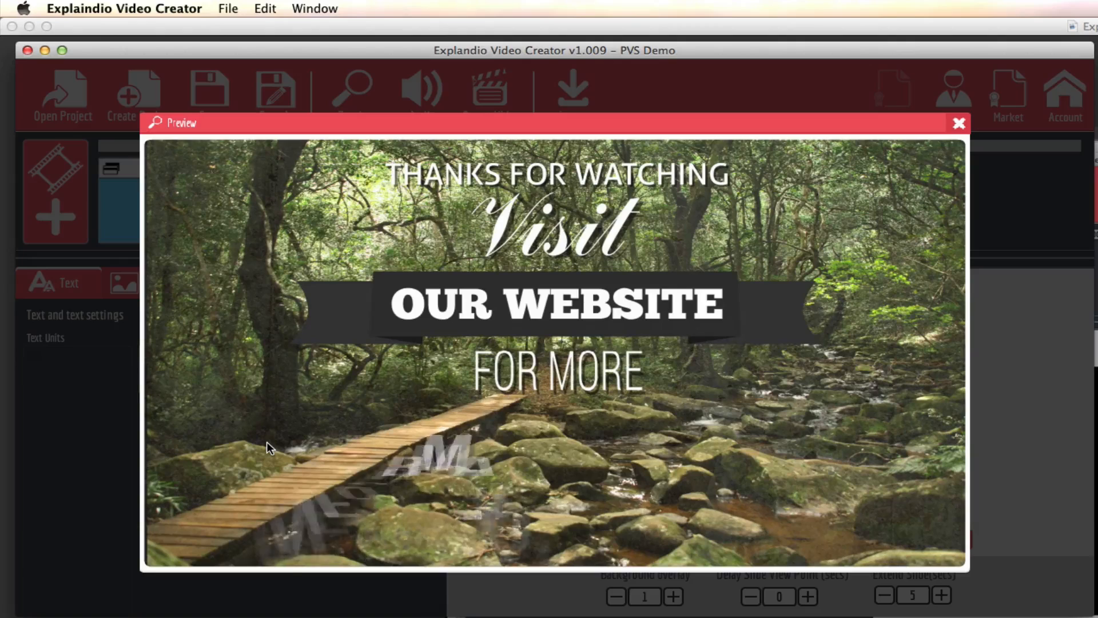
pyautogui.click(959, 123)
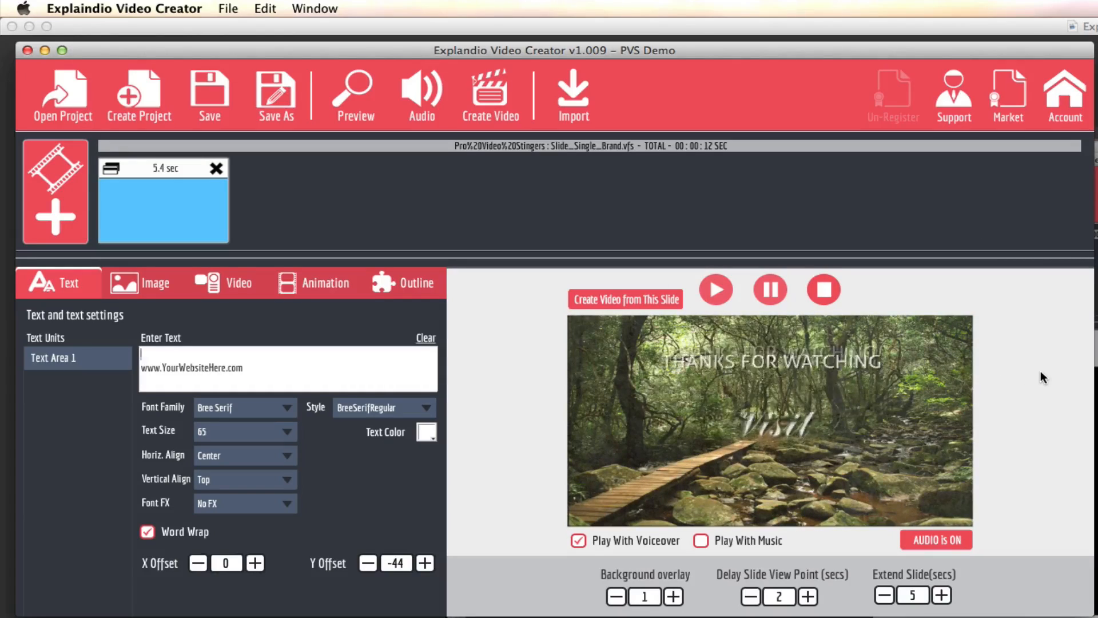